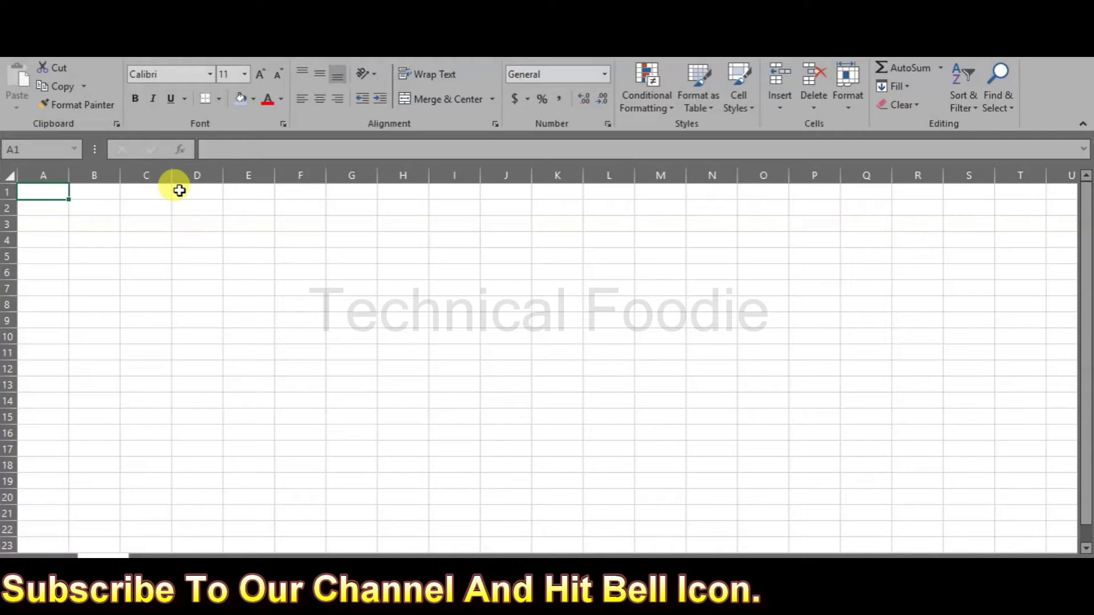
Enter the numbers 1, 2, 3 and 4 in cells A2:A5, then show the File Info page.
{"action": "key", "text": "Return"}
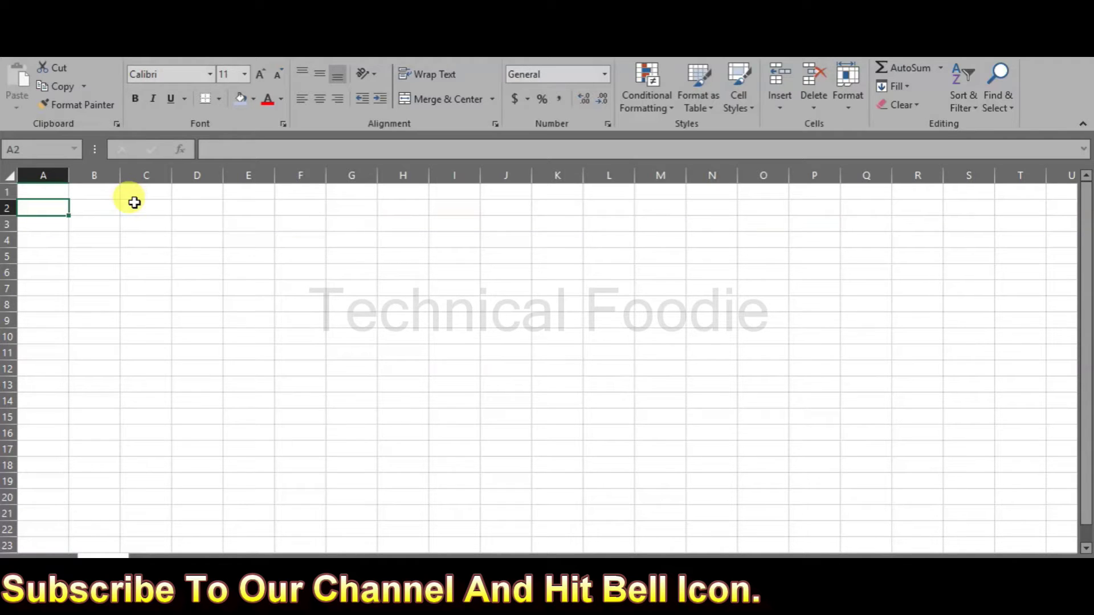
{"action": "type", "text": "1"}
{"action": "key", "text": "Return"}
{"action": "type", "text": "2"}
{"action": "key", "text": "Return"}
{"action": "type", "text": "3"}
{"action": "key", "text": "Return"}
{"action": "type", "text": "4"}
{"action": "key", "text": "Return"}
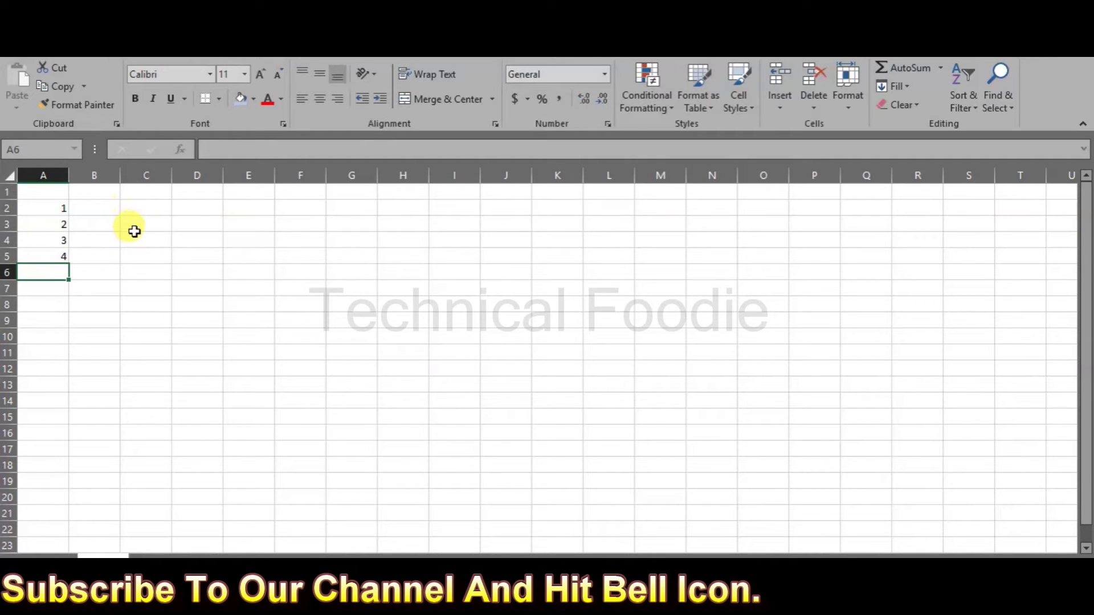
{"action": "left_click", "coordinate": [133, 237]}
{"action": "left_click", "coordinate": [60, 206]}
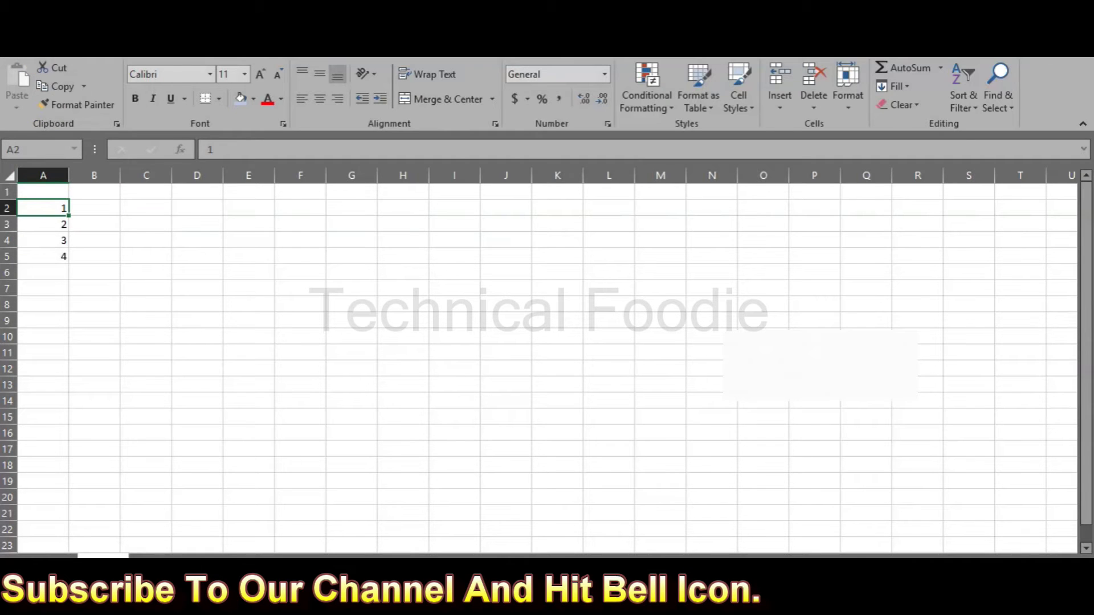
{"action": "key", "text": "alt+f"}
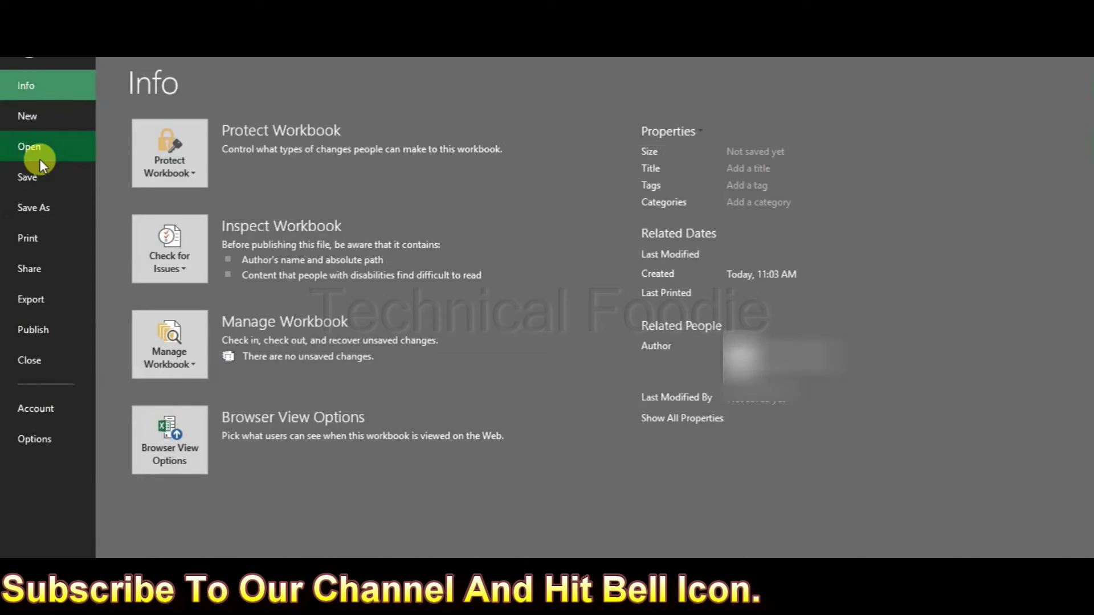
Save the workbook to This PC as Book8.pdf with Save as type PDF (*.pdf).
{"action": "left_click", "coordinate": [43, 206]}
{"action": "left_click", "coordinate": [199, 225]}
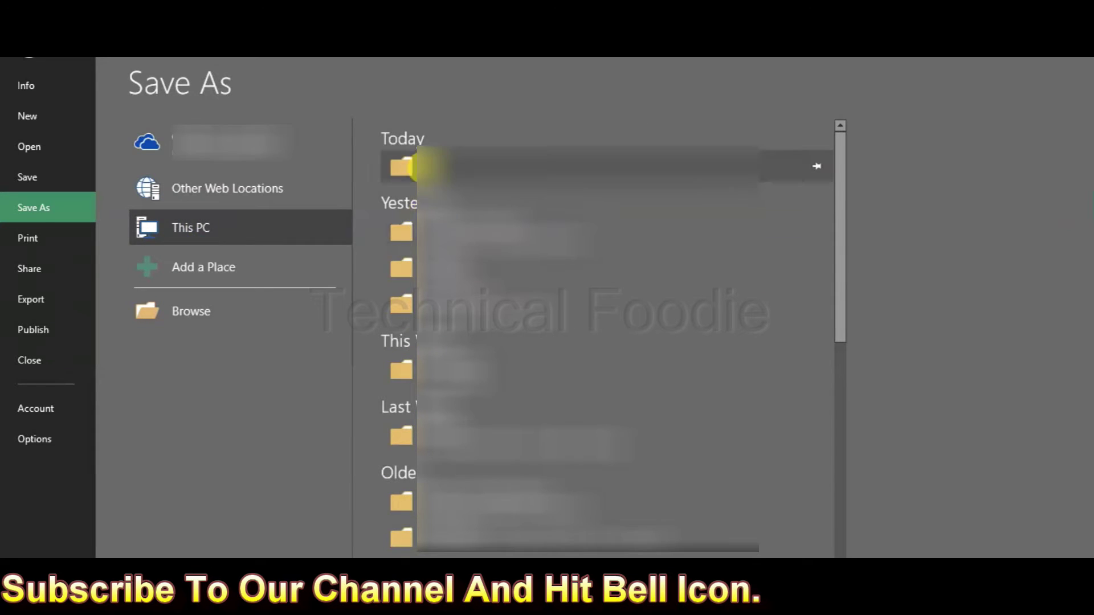
{"action": "left_click", "coordinate": [426, 167]}
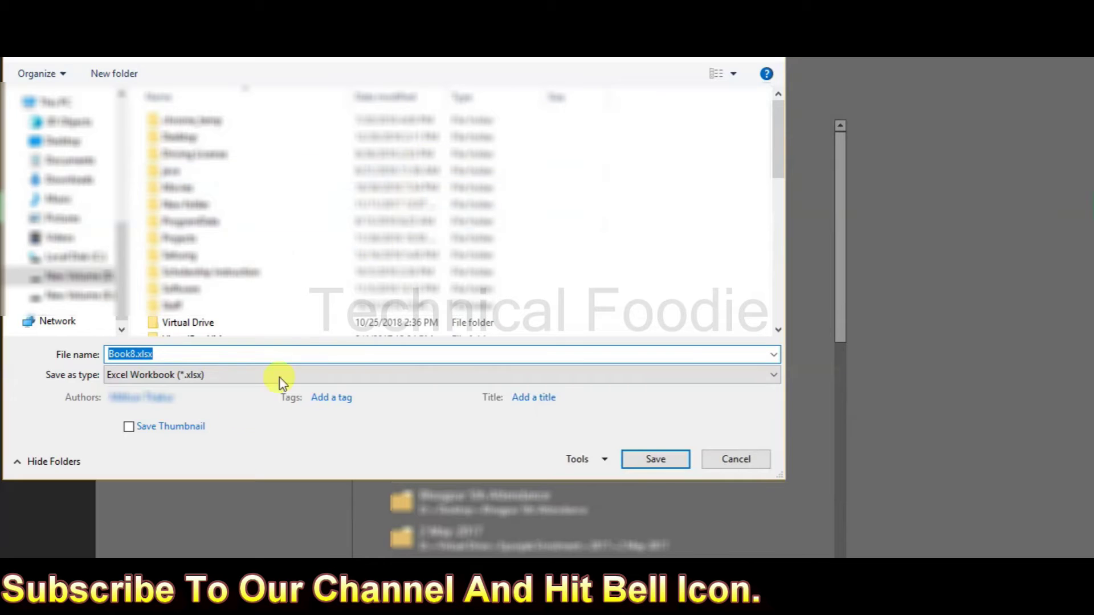
{"action": "left_click", "coordinate": [223, 373]}
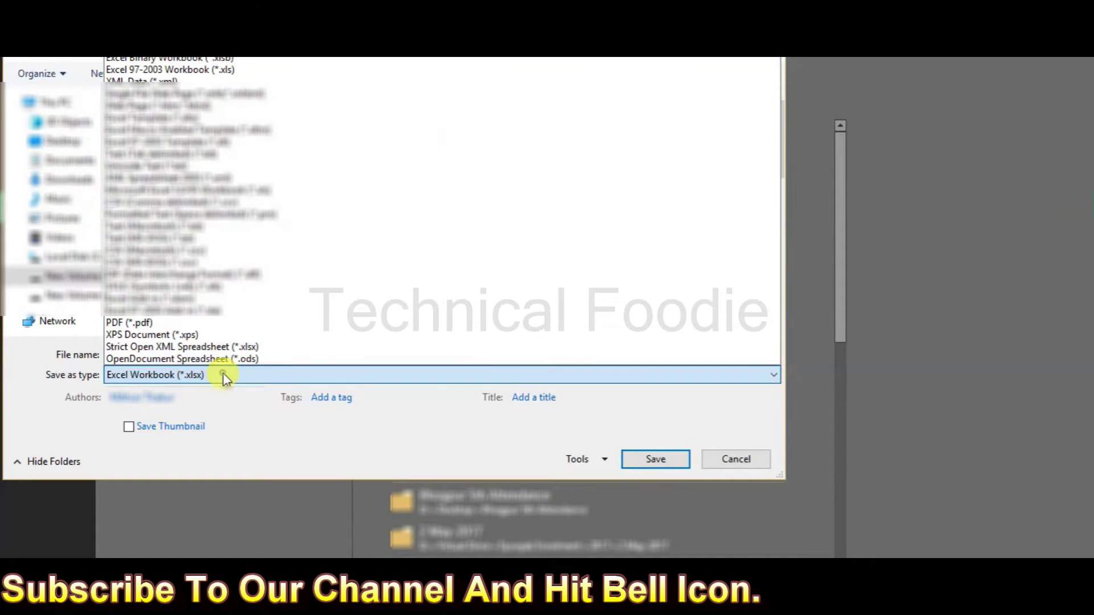
{"action": "left_click", "coordinate": [226, 325]}
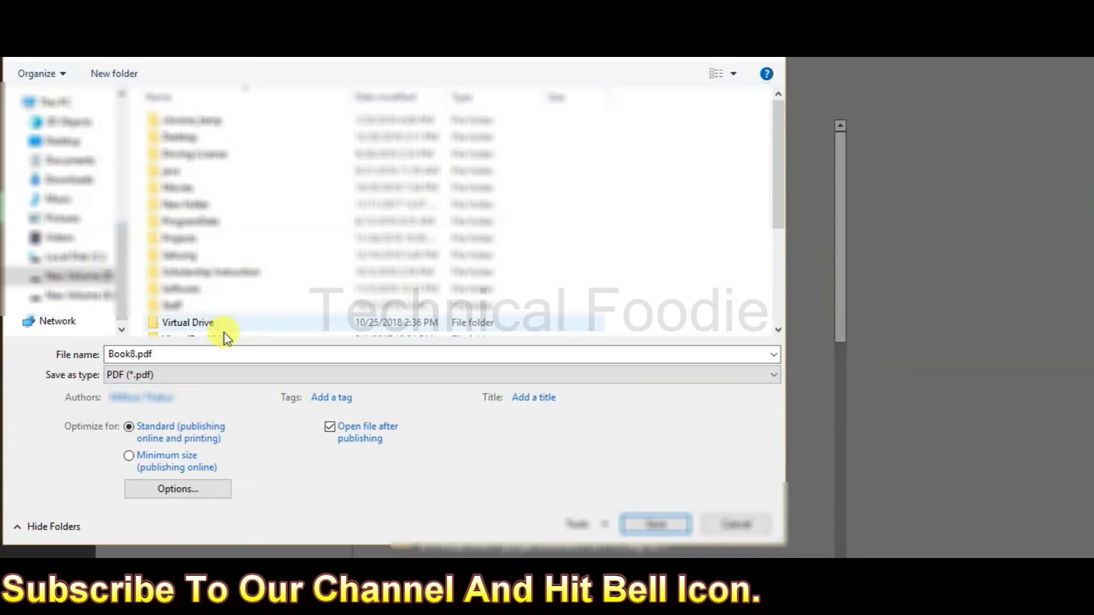
{"action": "left_click", "coordinate": [656, 525]}
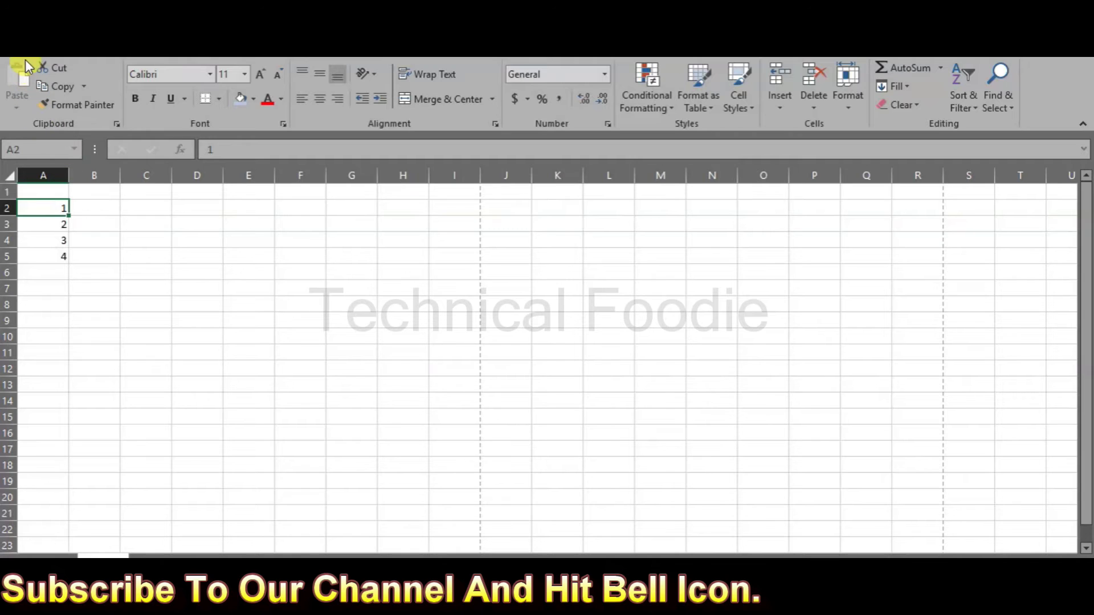
Return to the File backstage Info page after the PDF is published.
{"action": "key", "text": "alt+f"}
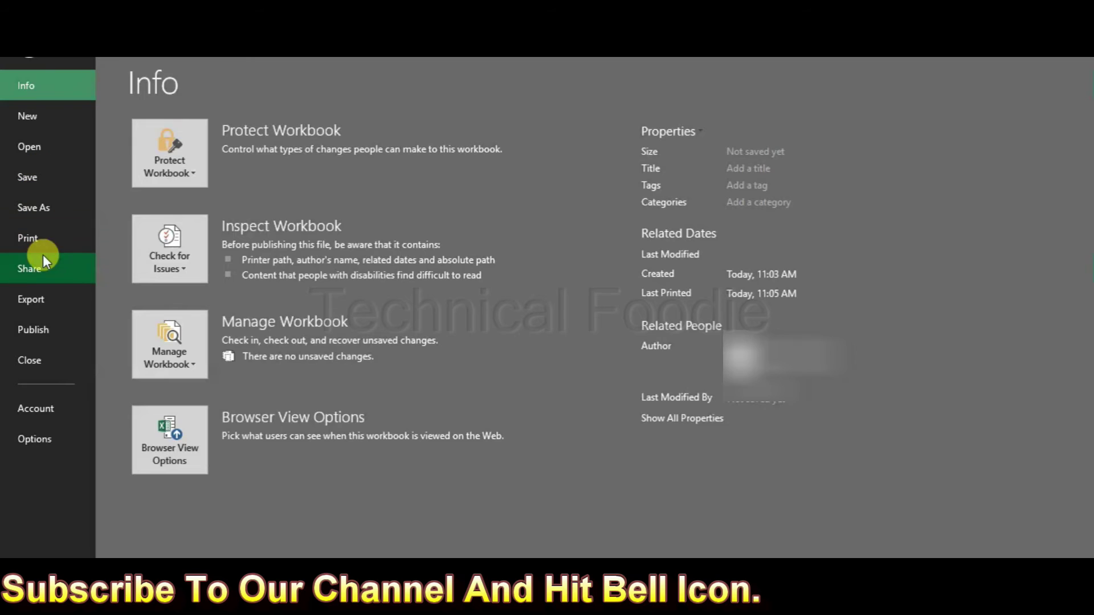
Print the sheet using the Microsoft Print to PDF printer.
{"action": "left_click", "coordinate": [45, 241]}
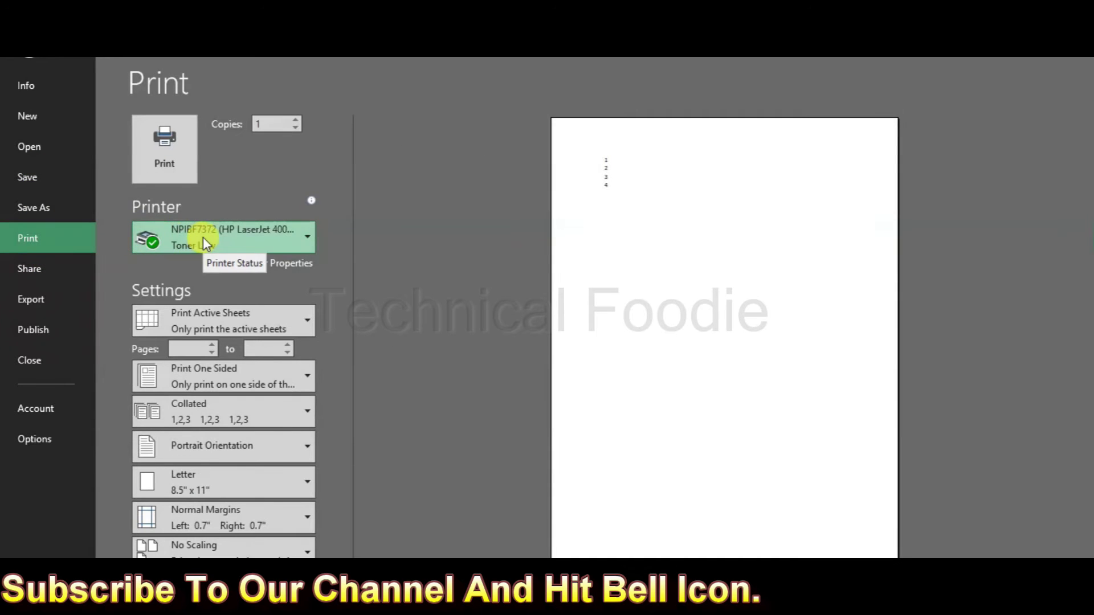
{"action": "left_click", "coordinate": [204, 243]}
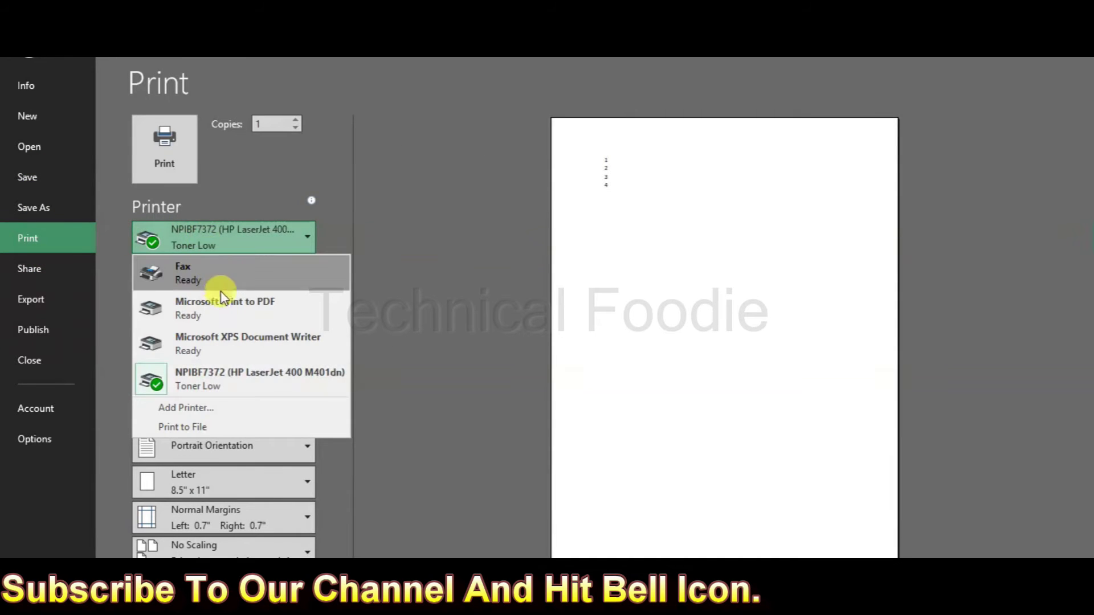
{"action": "left_click", "coordinate": [250, 310]}
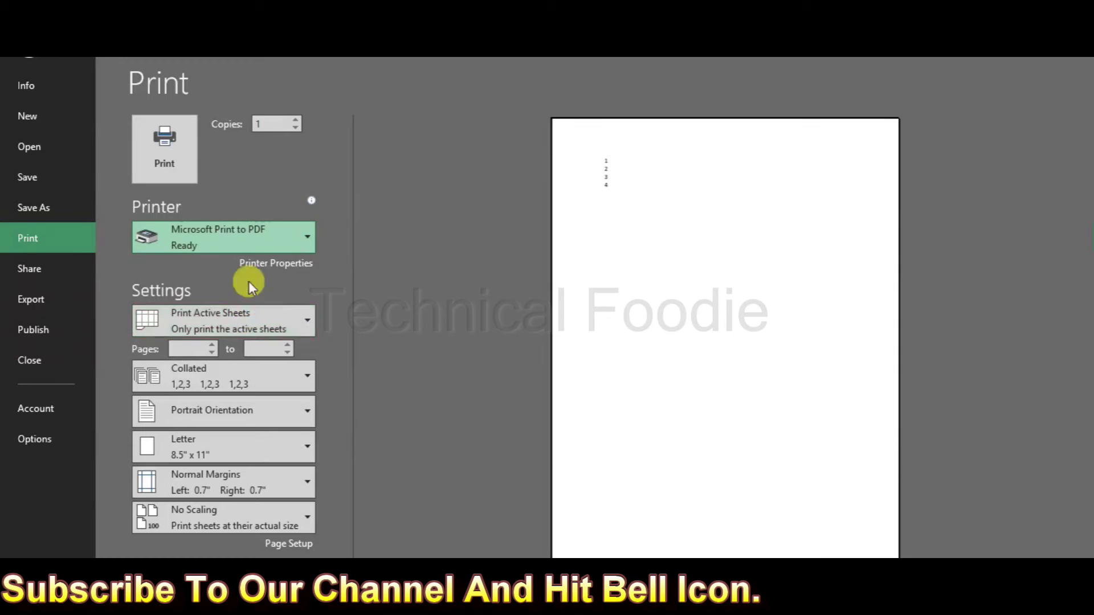
{"action": "left_click", "coordinate": [188, 168]}
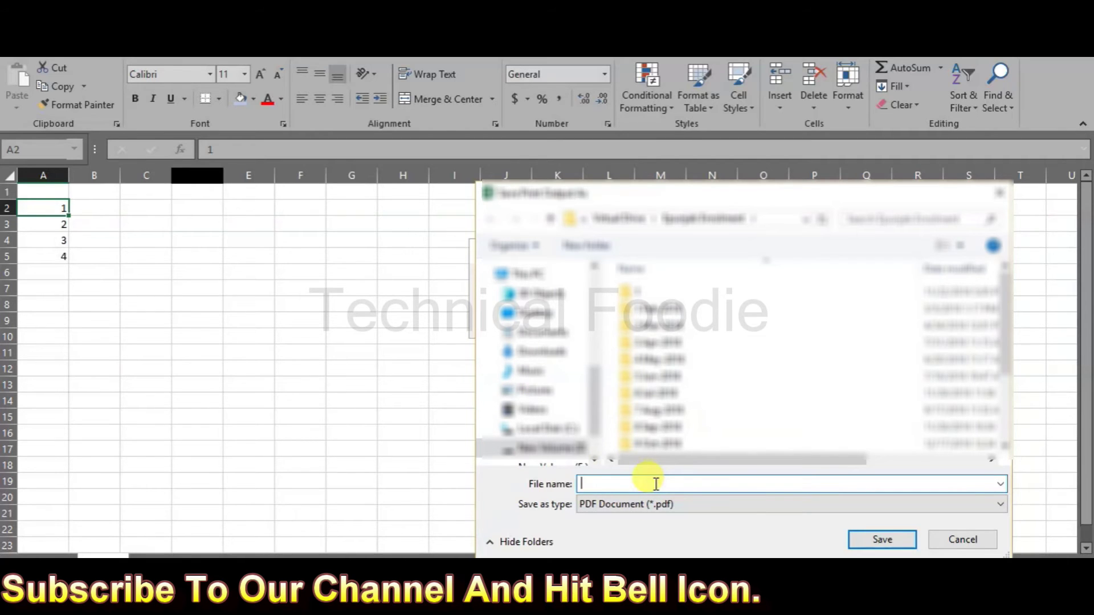
Save the printed PDF on New Volume (E:) under the name 'tech'.
{"action": "left_click", "coordinate": [567, 447]}
{"action": "left_click", "coordinate": [621, 485]}
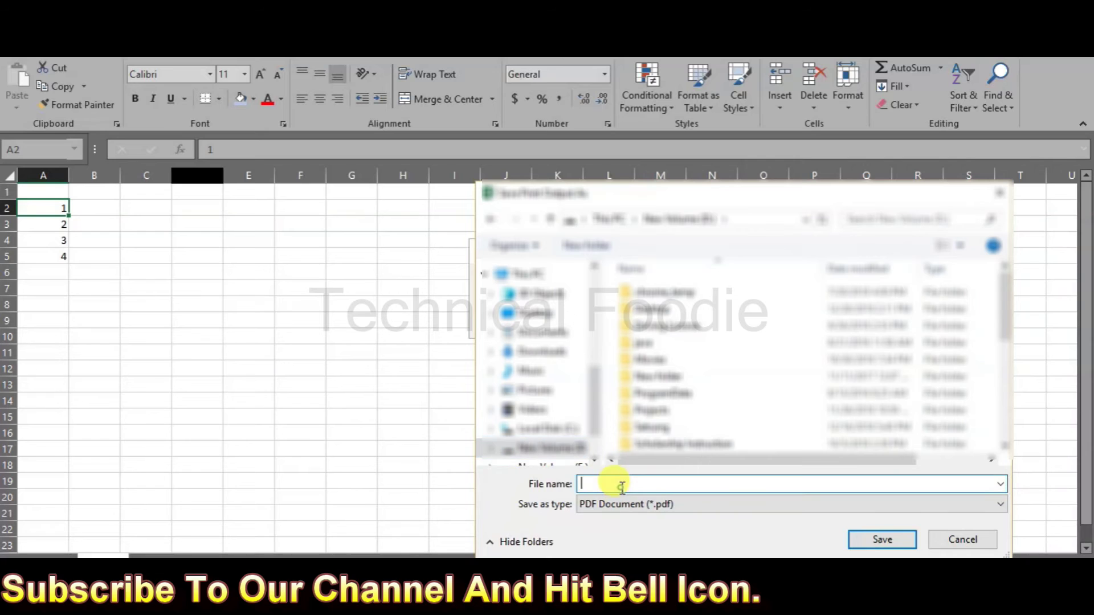
{"action": "type", "text": "tech"}
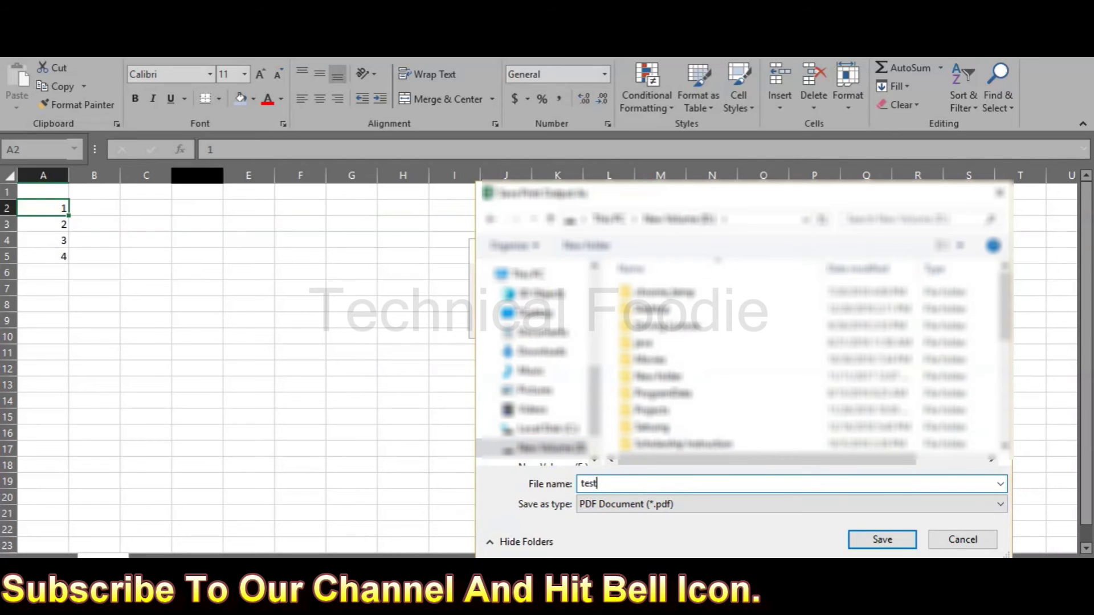
{"action": "key", "text": "Return"}
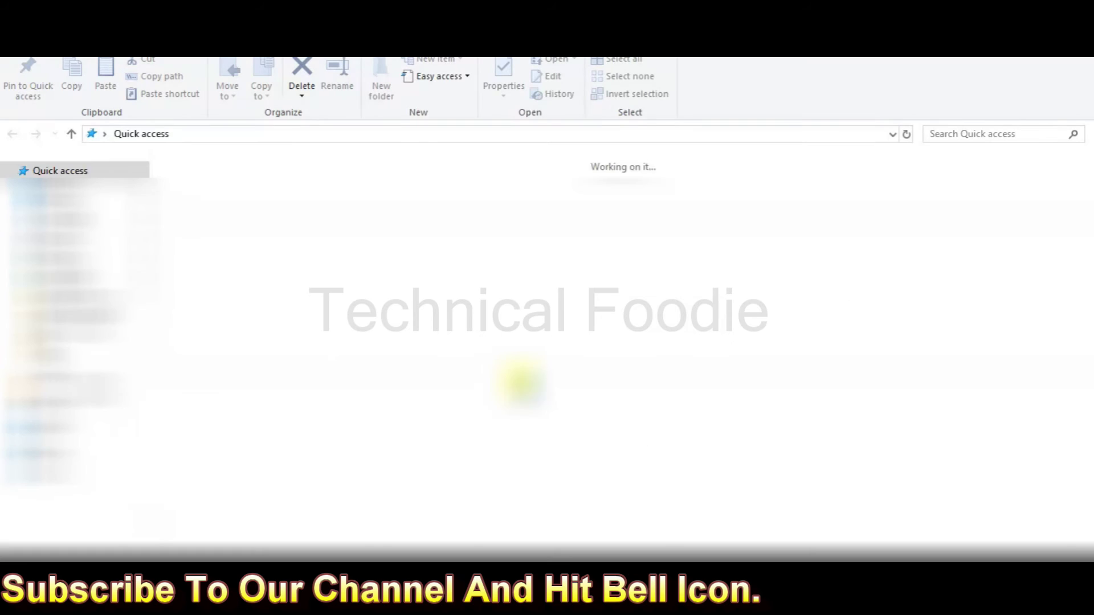
Open the exported PDF to check it, then launch Word by running winword.
{"action": "double_click", "coordinate": [300, 328]}
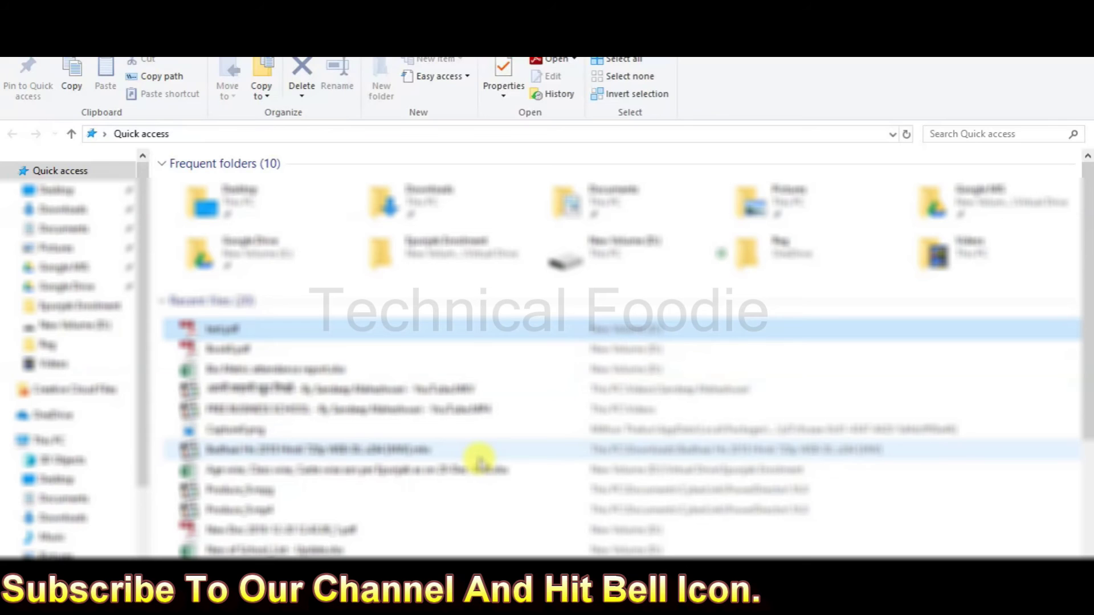
{"action": "key", "text": "super+r"}
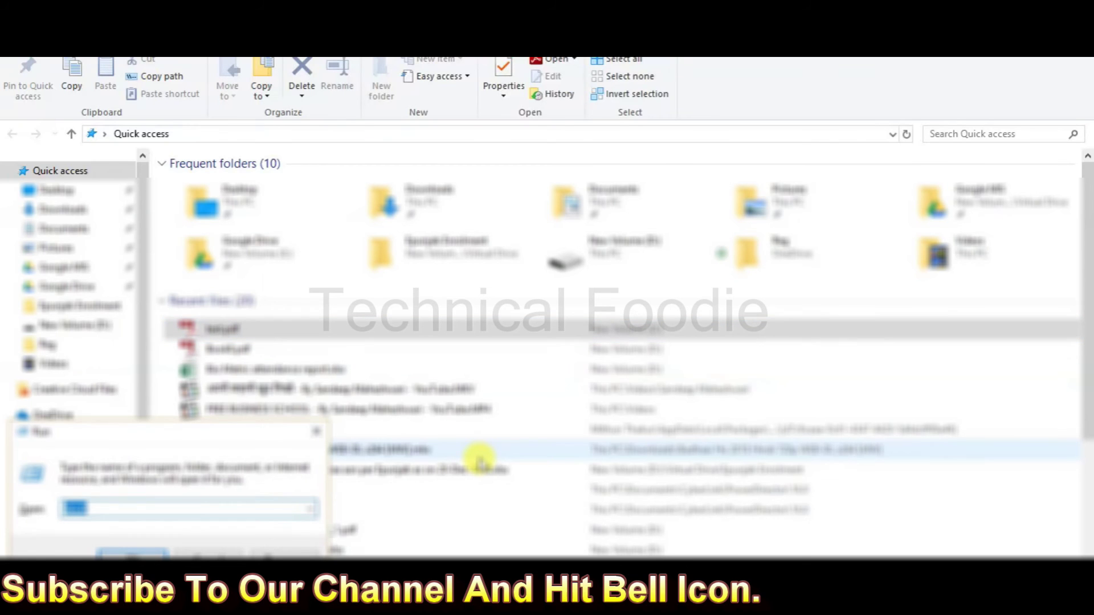
{"action": "type", "text": "c"}
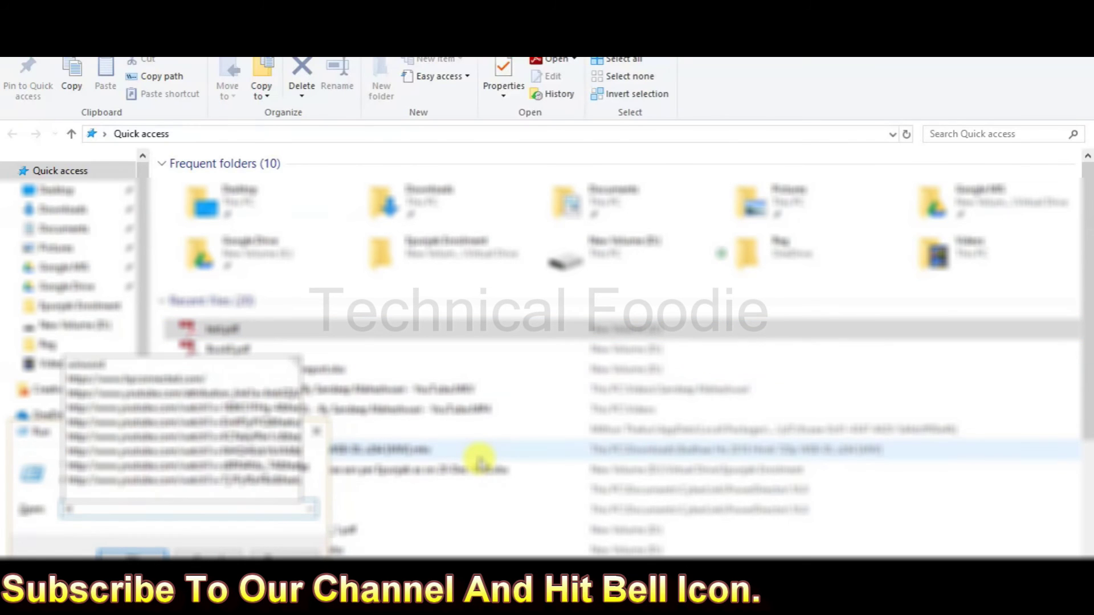
{"action": "key", "text": "BackSpace"}
{"action": "type", "text": "winword"}
{"action": "key", "text": "Return"}
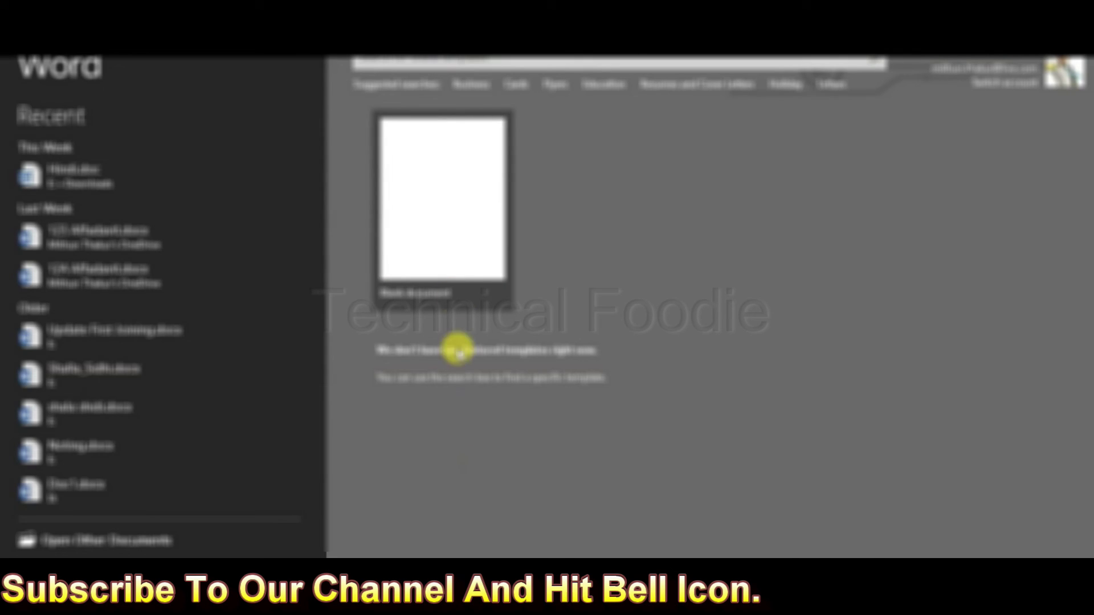
Create a blank Word document, set its Save As type to PDF, then cancel without saving.
{"action": "left_click", "coordinate": [455, 268]}
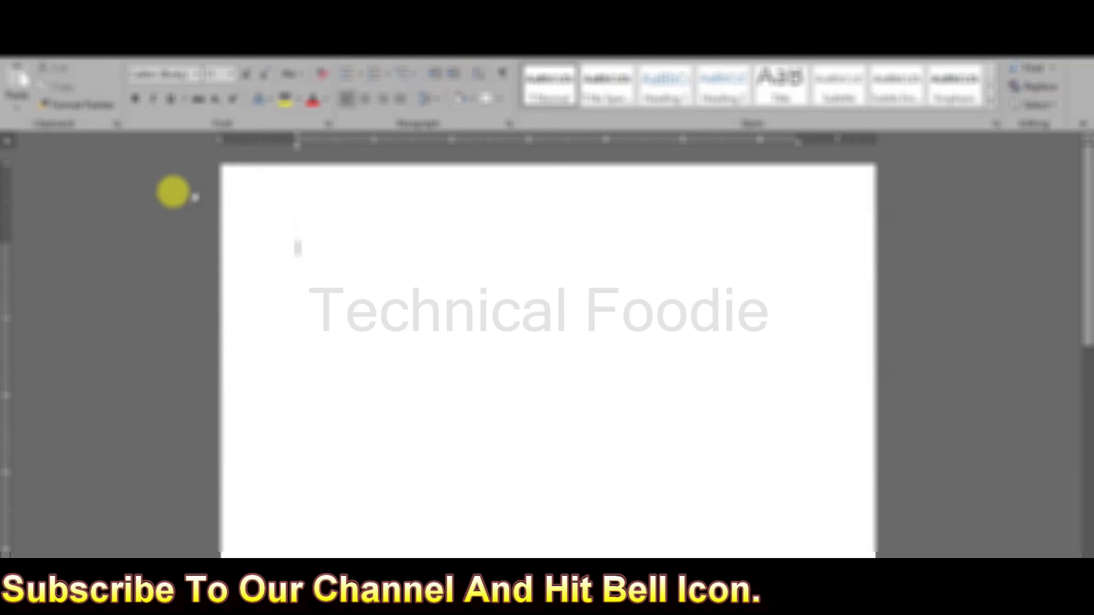
{"action": "key", "text": "ctrl+o"}
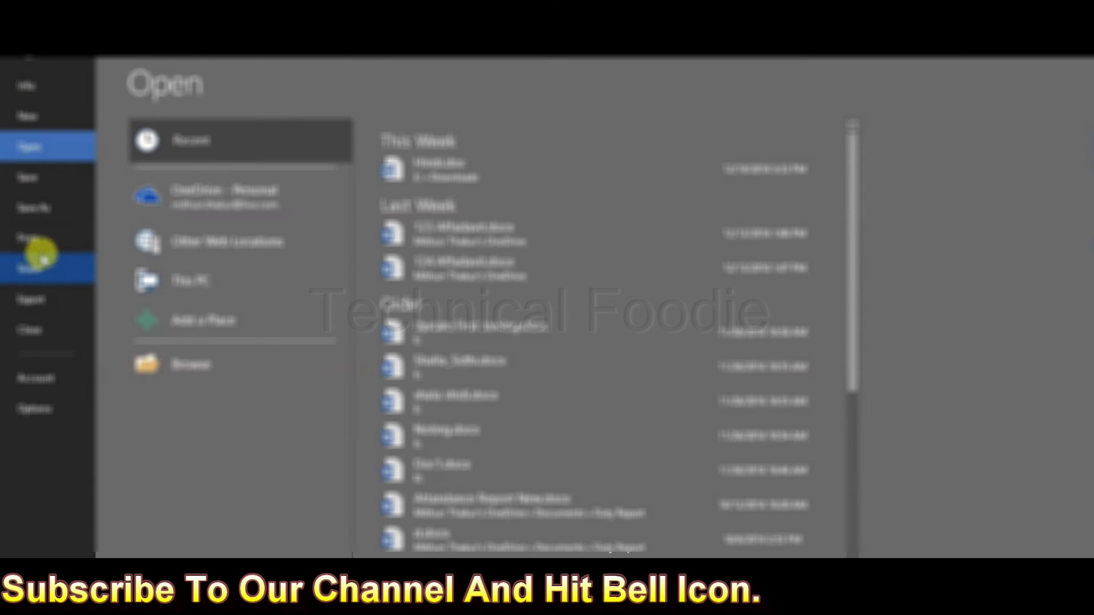
{"action": "left_click", "coordinate": [46, 210]}
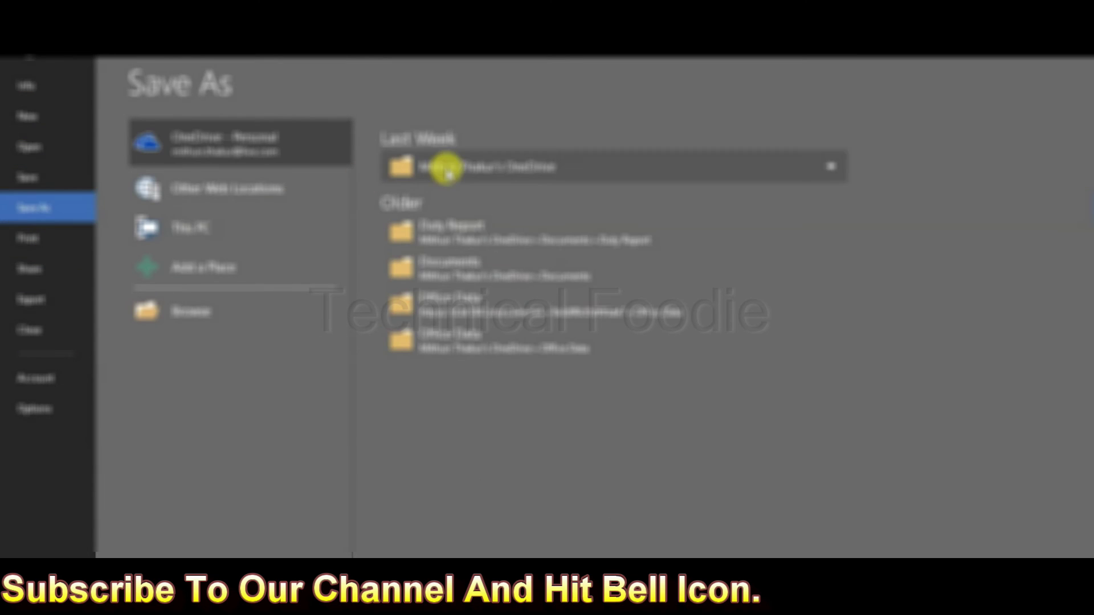
{"action": "left_click", "coordinate": [328, 219]}
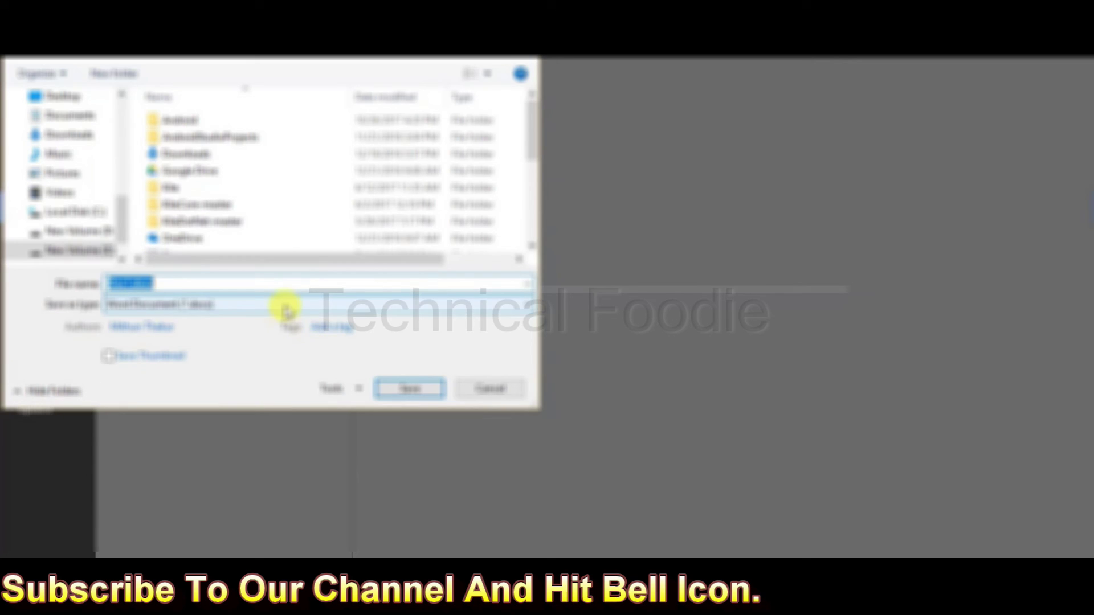
{"action": "left_click", "coordinate": [286, 305]}
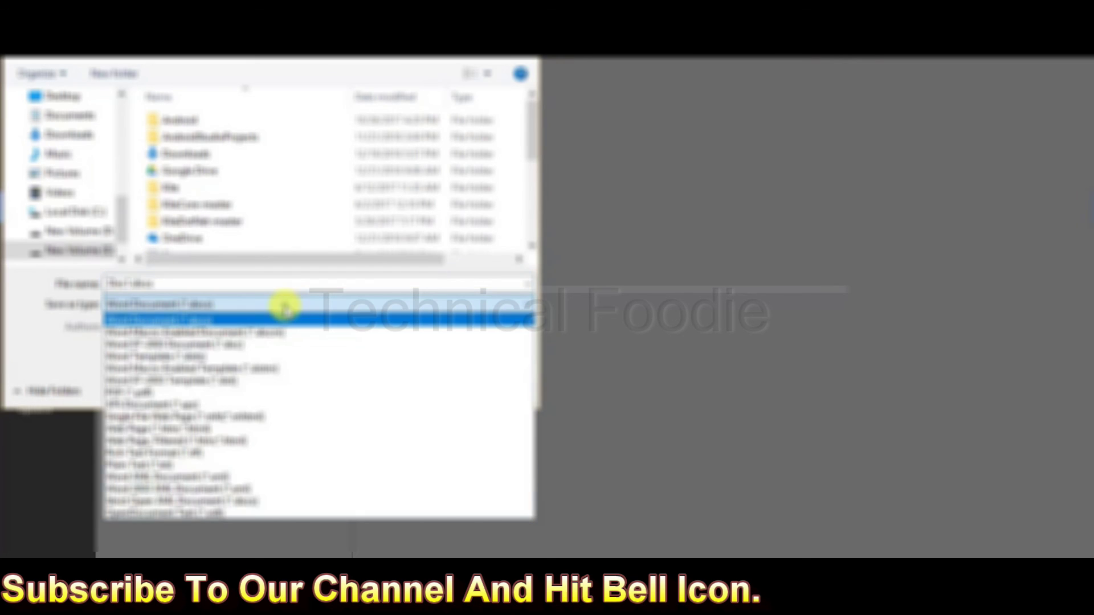
{"action": "left_click", "coordinate": [260, 393]}
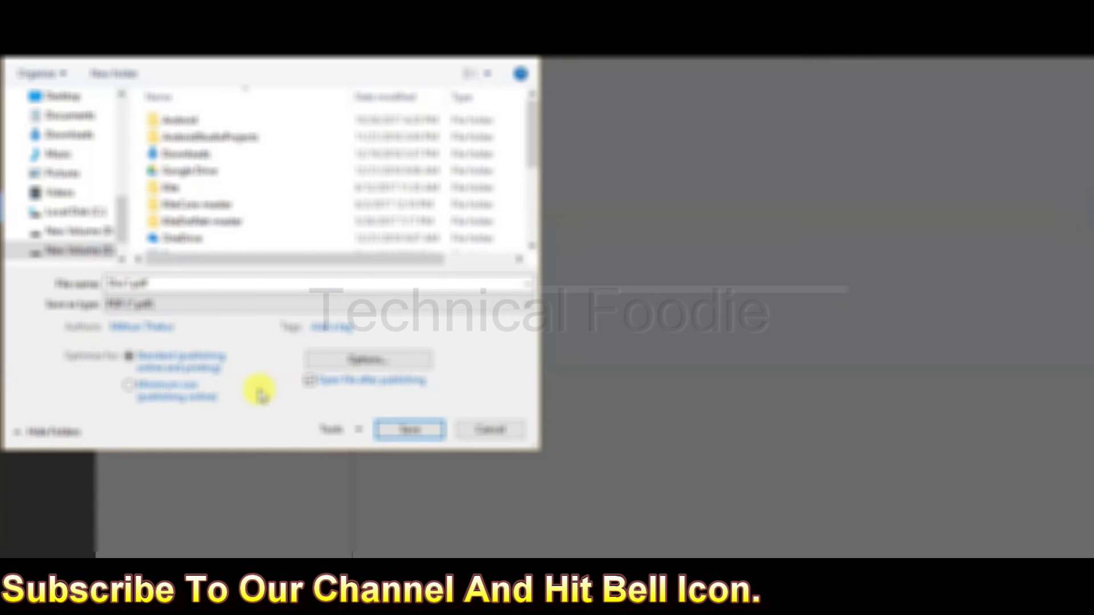
{"action": "left_click", "coordinate": [487, 433]}
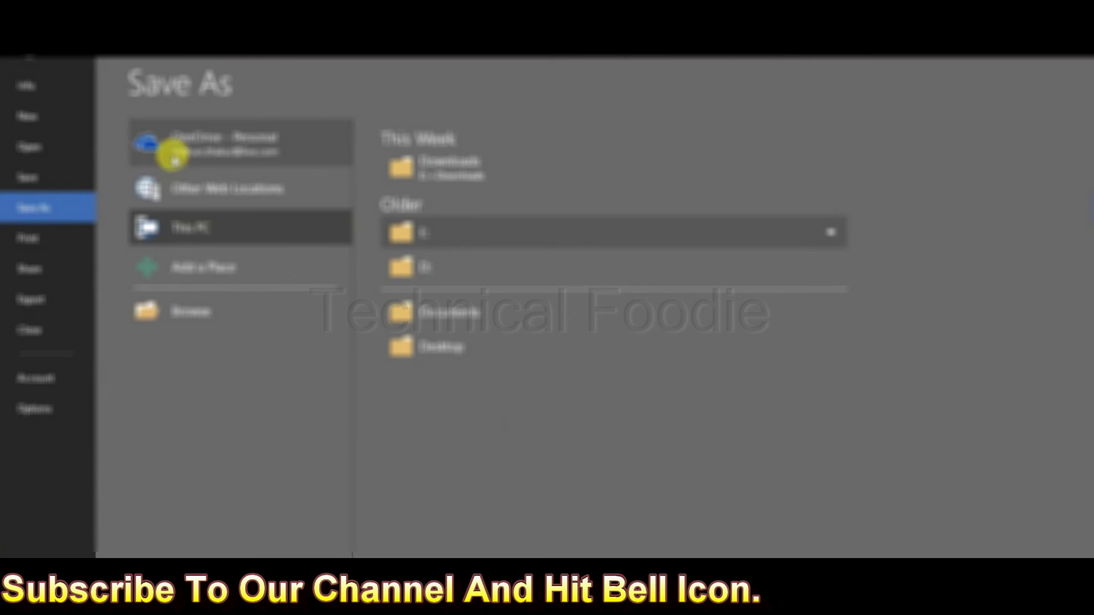